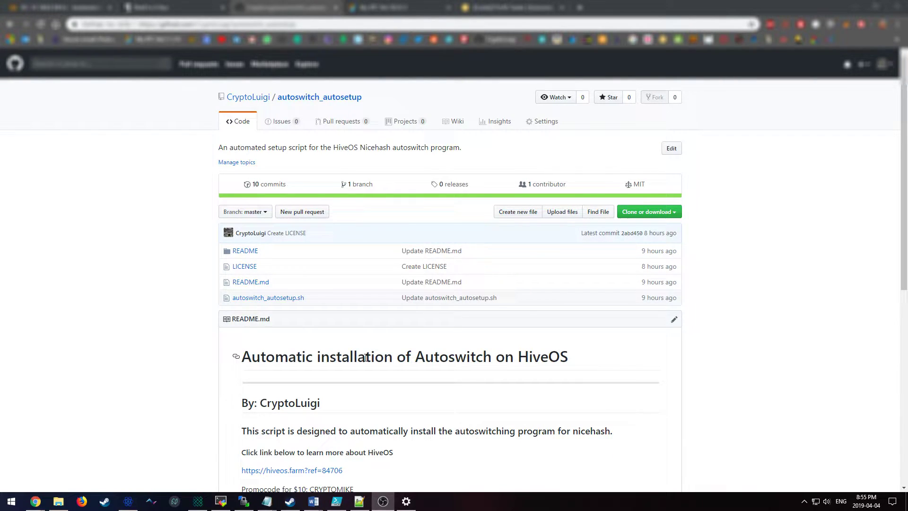
Scroll the autoswitch_autosetup README to the three guided installation commands and example usage.
{"action": "scroll", "coordinate": [281, 372], "scroll_direction": "down", "scroll_amount": 1}
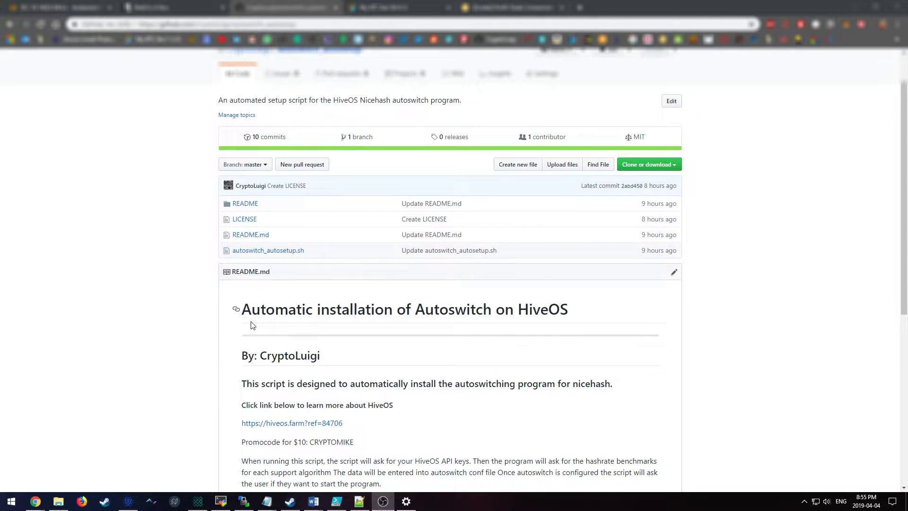
{"action": "scroll", "coordinate": [260, 310], "scroll_direction": "down", "scroll_amount": 1}
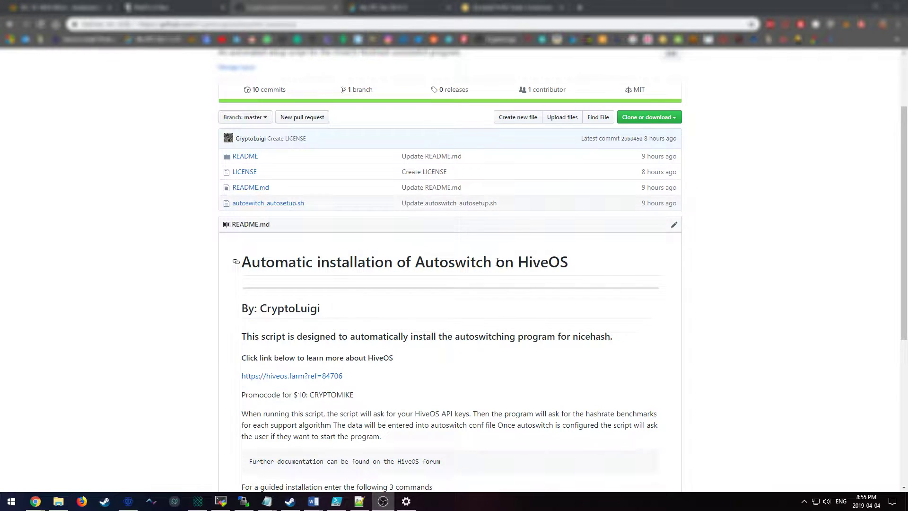
{"action": "scroll", "coordinate": [591, 275], "scroll_direction": "down", "scroll_amount": 1}
{"action": "scroll", "coordinate": [240, 303], "scroll_direction": "down", "scroll_amount": 1}
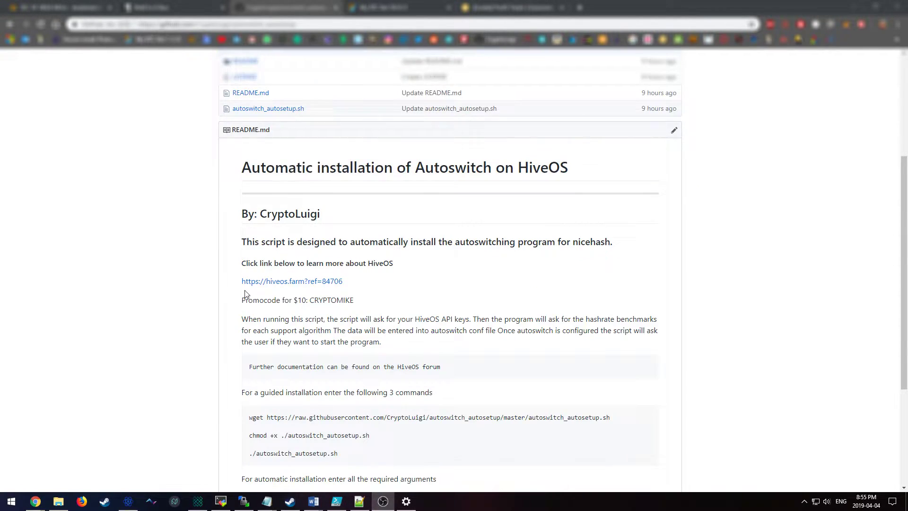
{"action": "scroll", "coordinate": [345, 310], "scroll_direction": "down", "scroll_amount": 1}
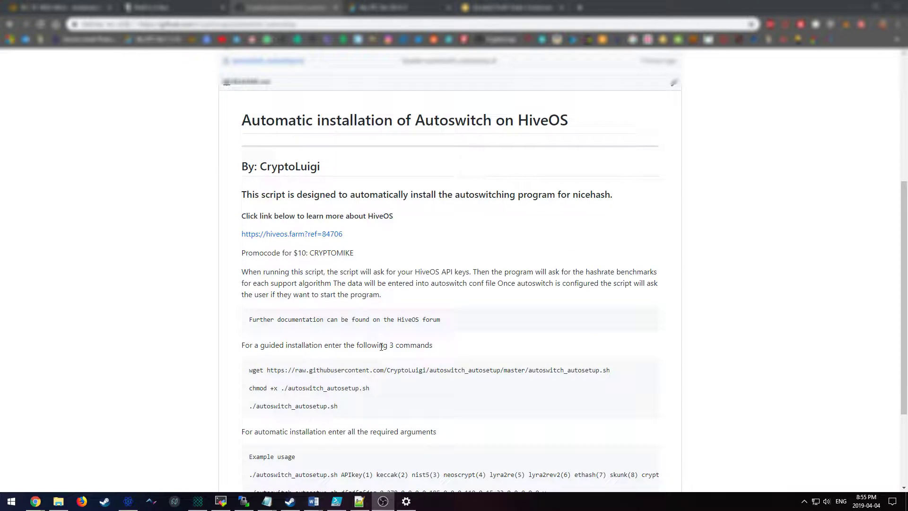
{"action": "scroll", "coordinate": [445, 365], "scroll_direction": "down", "scroll_amount": 2}
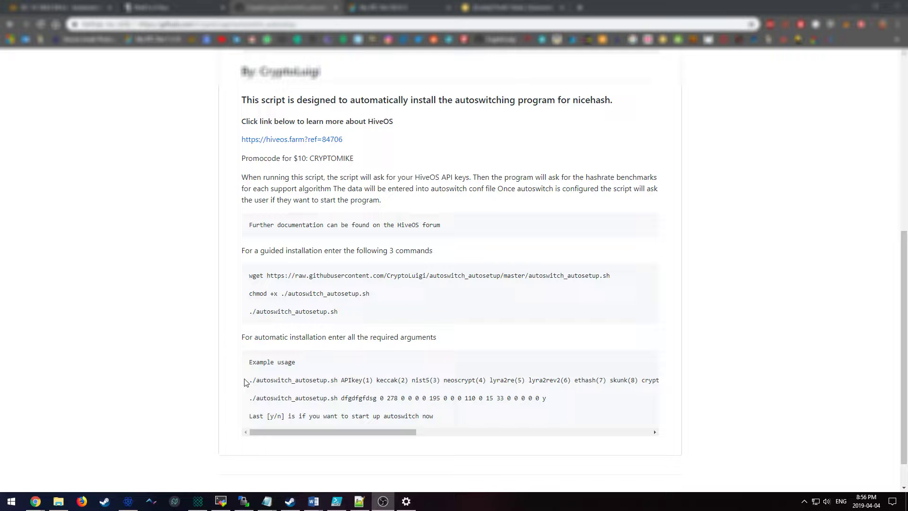
{"action": "scroll", "coordinate": [280, 251], "scroll_direction": "up", "scroll_amount": 4}
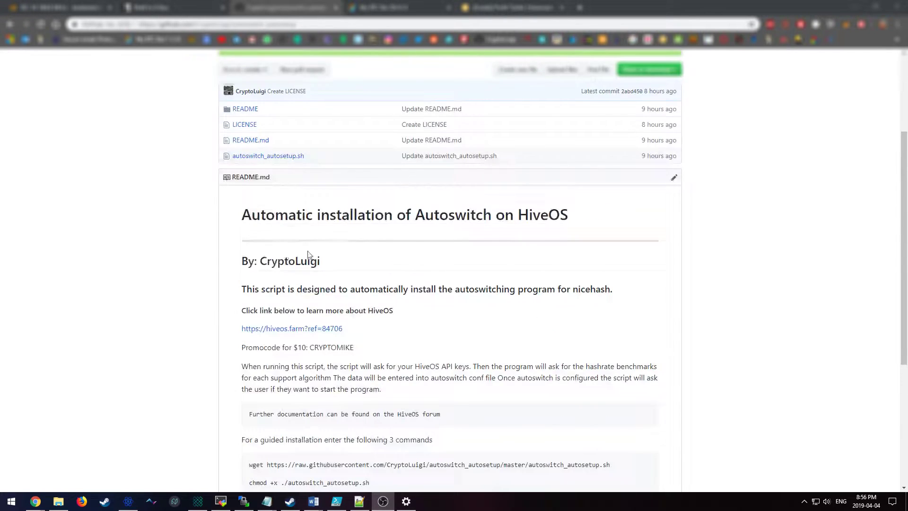
{"action": "scroll", "coordinate": [331, 242], "scroll_direction": "up", "scroll_amount": 3}
{"action": "scroll", "coordinate": [299, 274], "scroll_direction": "down", "scroll_amount": 3}
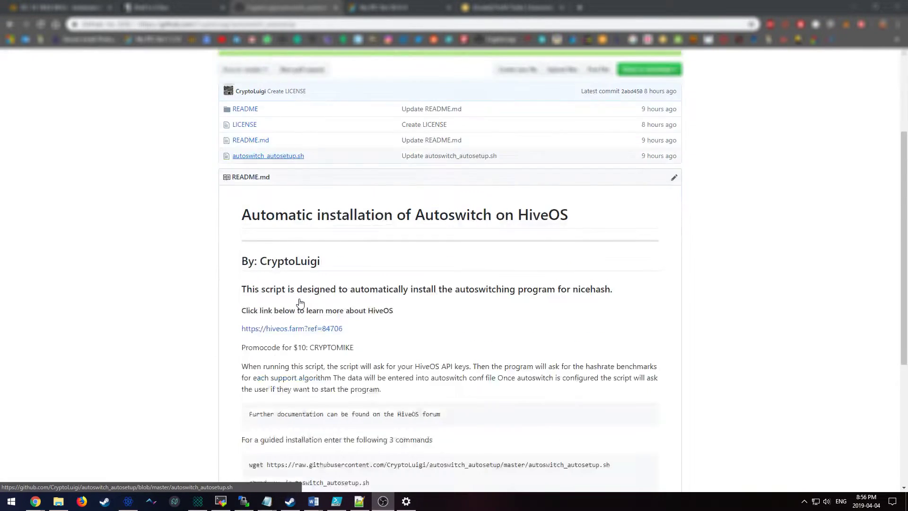
{"action": "scroll", "coordinate": [331, 284], "scroll_direction": "down", "scroll_amount": 3}
{"action": "scroll", "coordinate": [349, 321], "scroll_direction": "down", "scroll_amount": 2}
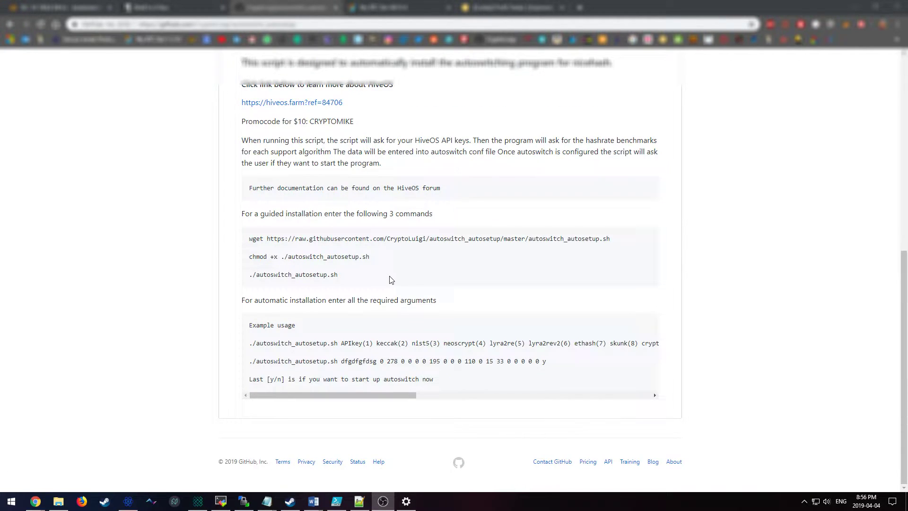
{"action": "left_click_drag", "start_coordinate": [339, 275], "coordinate": [251, 271]}
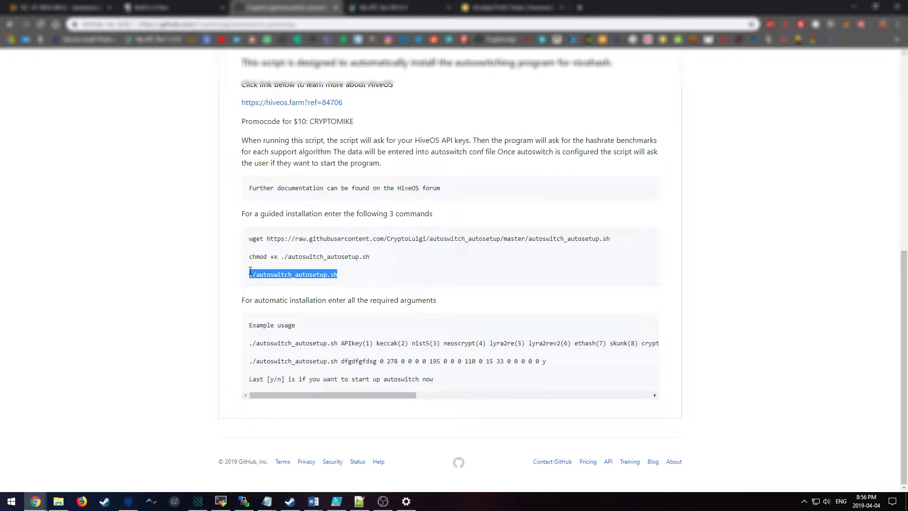
{"action": "left_click_drag", "start_coordinate": [375, 257], "coordinate": [249, 260]}
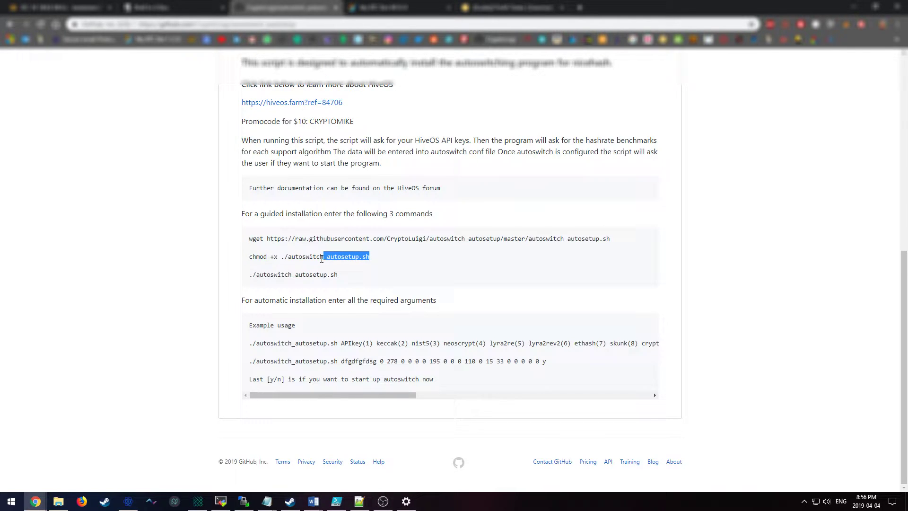
{"action": "left_click", "coordinate": [337, 287]}
{"action": "left_click_drag", "start_coordinate": [338, 274], "coordinate": [248, 276]}
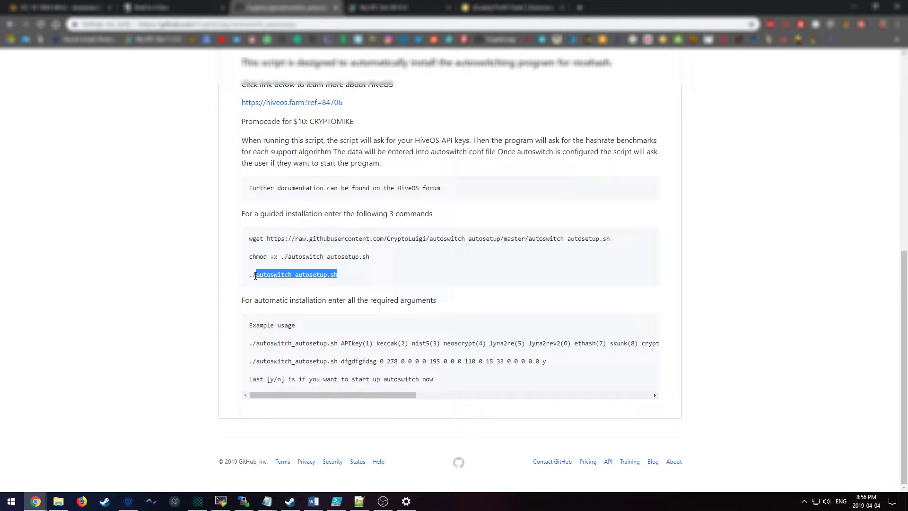
{"action": "left_click", "coordinate": [398, 288]}
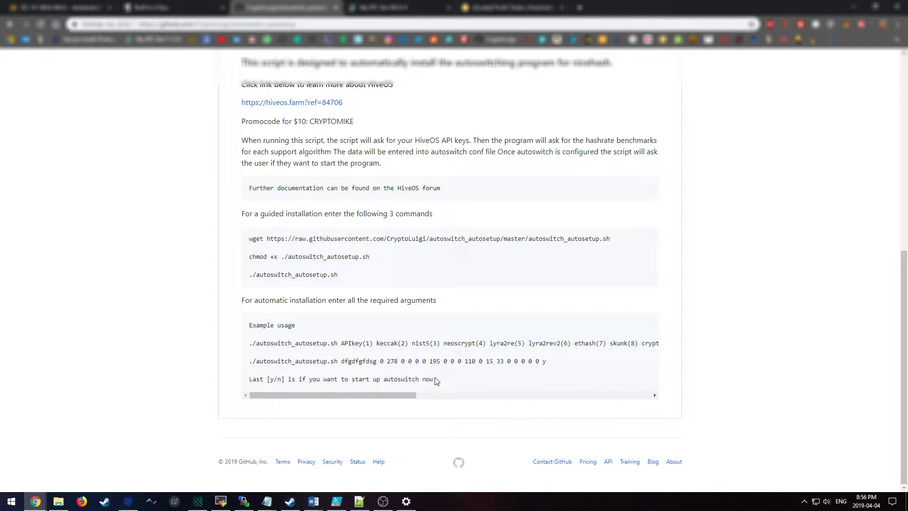
Select parts of the example ./autoswitch_autosetup.sh line, including the placeholder API key and final y argument.
{"action": "mouse_move", "coordinate": [334, 395]}
{"action": "left_mouse_down"}
{"action": "mouse_move", "coordinate": [344, 397]}
{"action": "mouse_move", "coordinate": [307, 395]}
{"action": "left_mouse_up"}
{"action": "left_click_drag", "start_coordinate": [250, 362], "coordinate": [551, 365]}
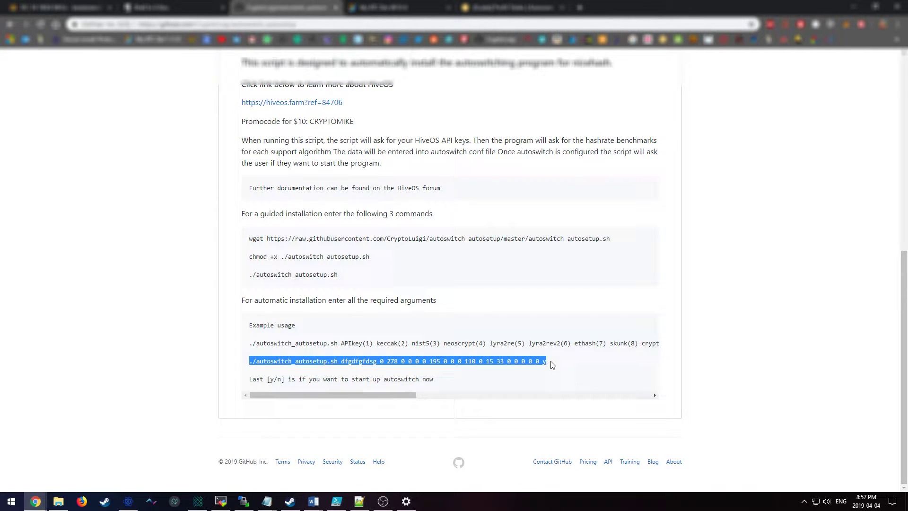
{"action": "left_click", "coordinate": [381, 376]}
{"action": "double_click", "coordinate": [362, 361]}
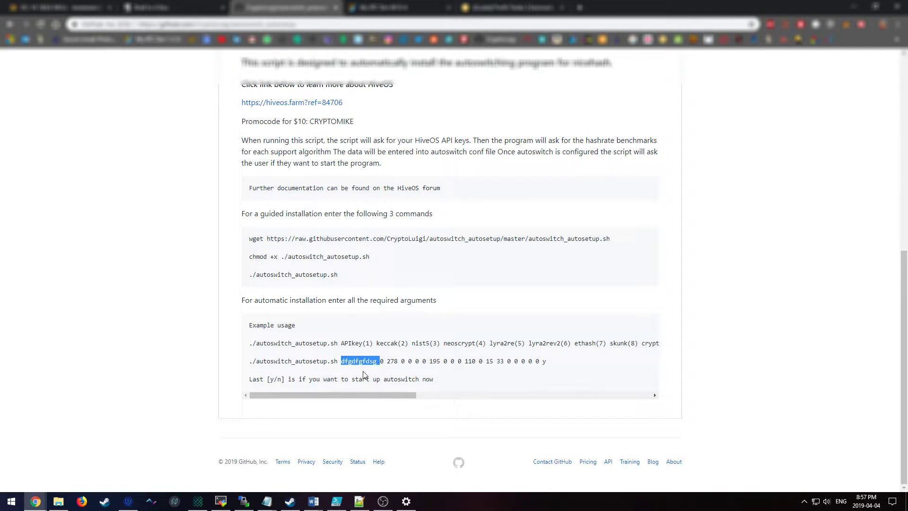
{"action": "left_click", "coordinate": [377, 361]}
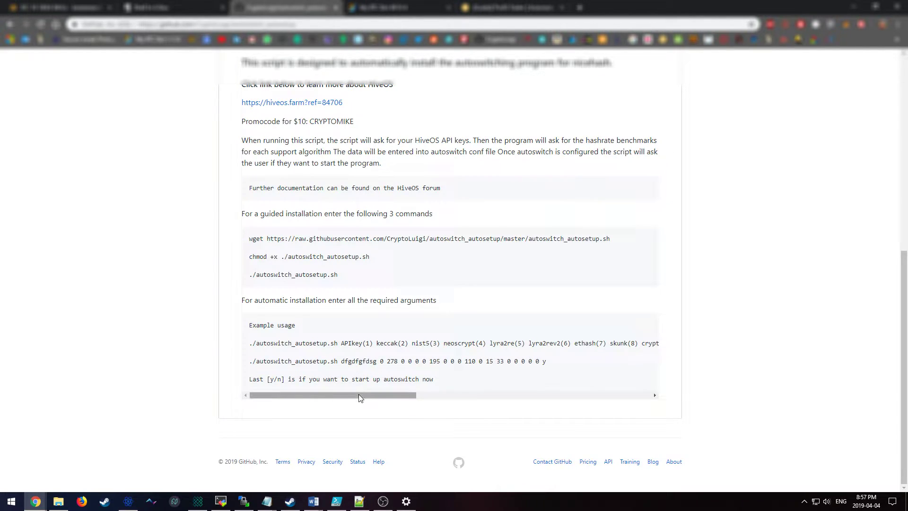
{"action": "mouse_move", "coordinate": [358, 395]}
{"action": "left_mouse_down"}
{"action": "mouse_move", "coordinate": [609, 412]}
{"action": "mouse_move", "coordinate": [314, 392]}
{"action": "left_mouse_up"}
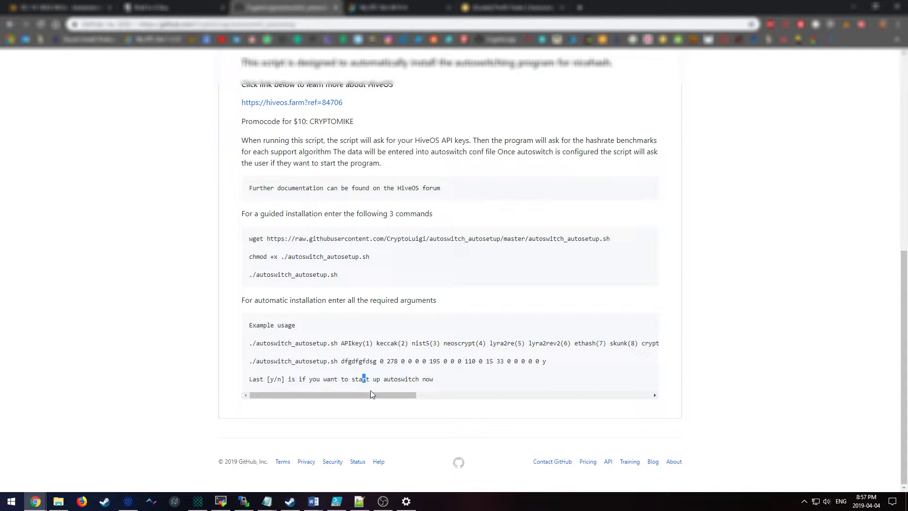
{"action": "mouse_move", "coordinate": [383, 394]}
{"action": "left_mouse_down"}
{"action": "mouse_move", "coordinate": [471, 410]}
{"action": "mouse_move", "coordinate": [649, 380]}
{"action": "left_mouse_up"}
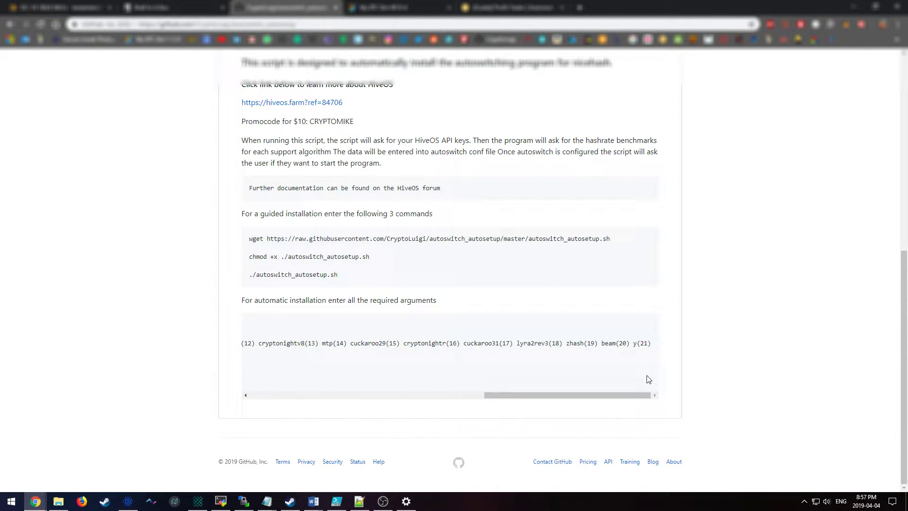
{"action": "left_click_drag", "start_coordinate": [633, 343], "coordinate": [652, 343]}
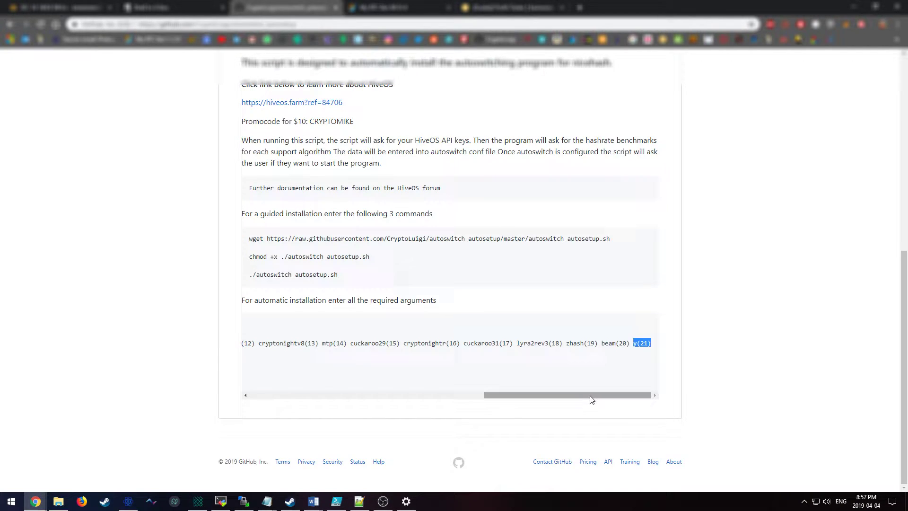
Select the whole example ./autoswitch_autosetup.sh command line and copy it.
{"action": "left_click_drag", "start_coordinate": [591, 395], "coordinate": [316, 370]}
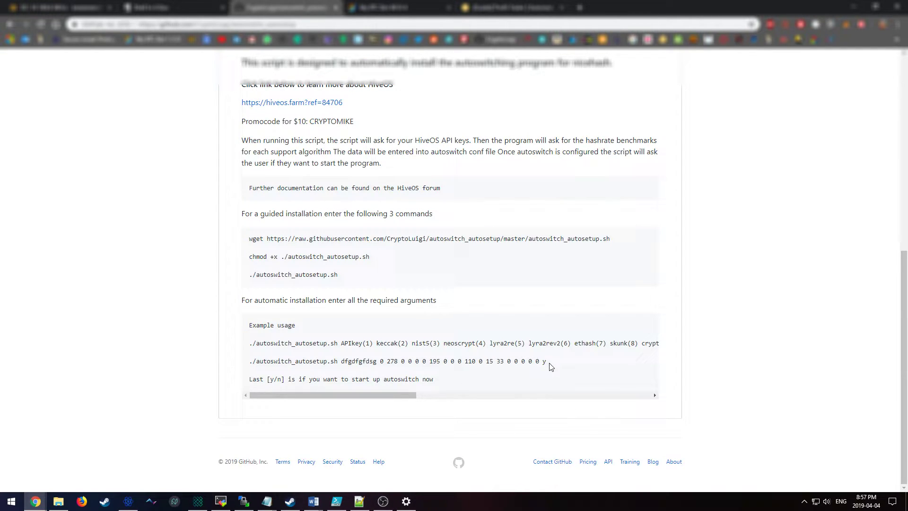
{"action": "left_click_drag", "start_coordinate": [547, 362], "coordinate": [267, 354]}
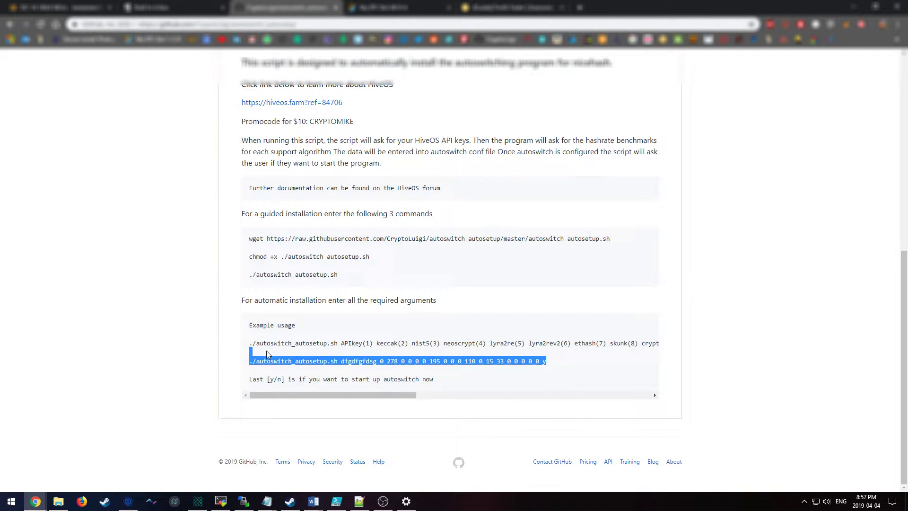
{"action": "right_click", "coordinate": [291, 363]}
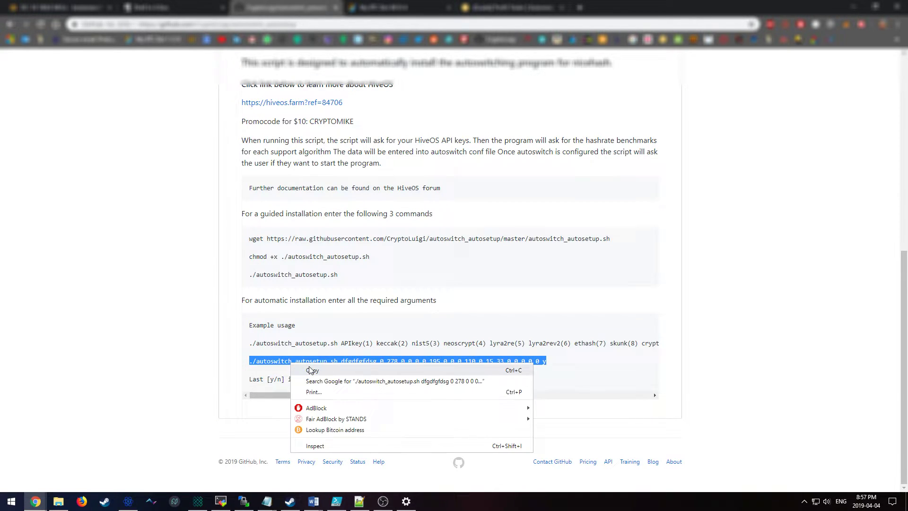
{"action": "left_click", "coordinate": [311, 370]}
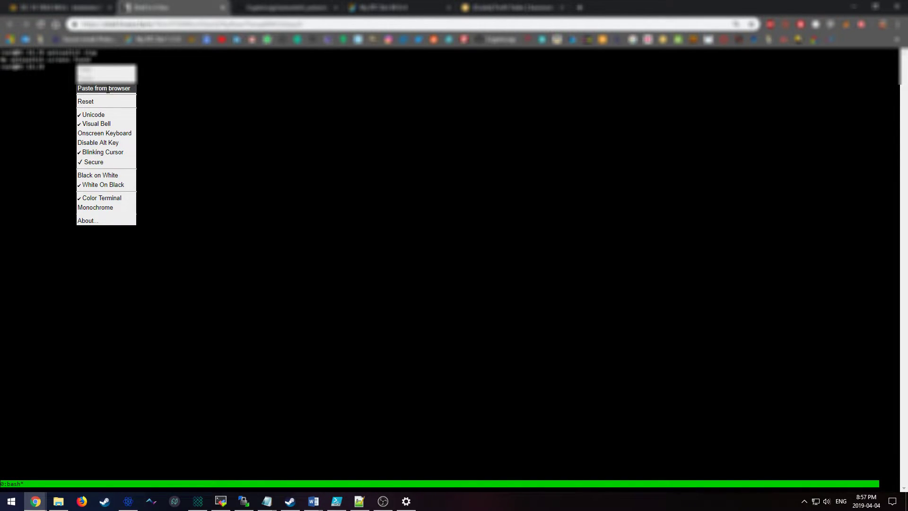
Paste the copied autoswitch_autosetup.sh command into Hive Shell and run it.
{"action": "left_click", "coordinate": [107, 89]}
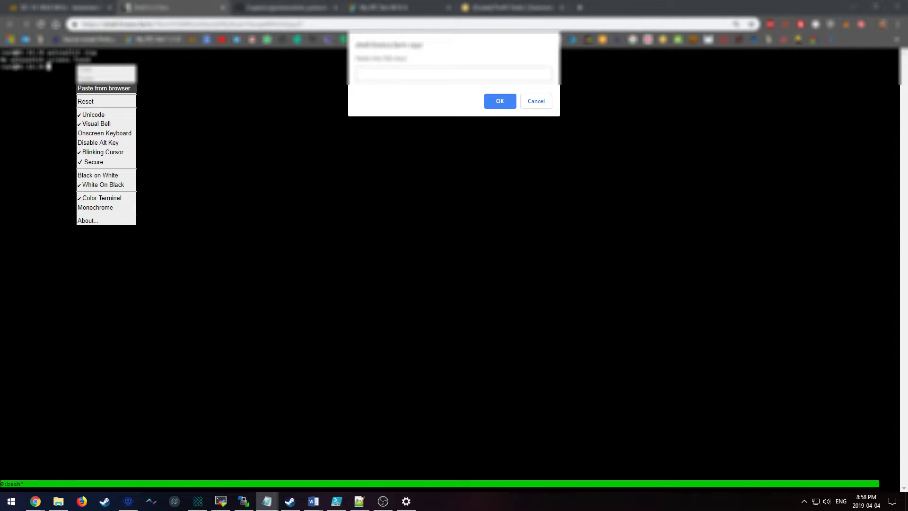
{"action": "left_click", "coordinate": [383, 76]}
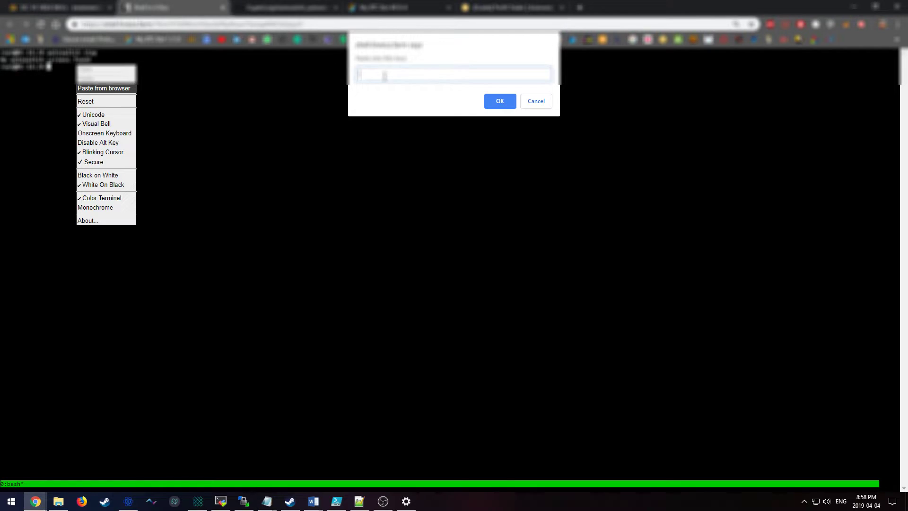
{"action": "right_click", "coordinate": [383, 77]}
{"action": "left_click", "coordinate": [402, 141]}
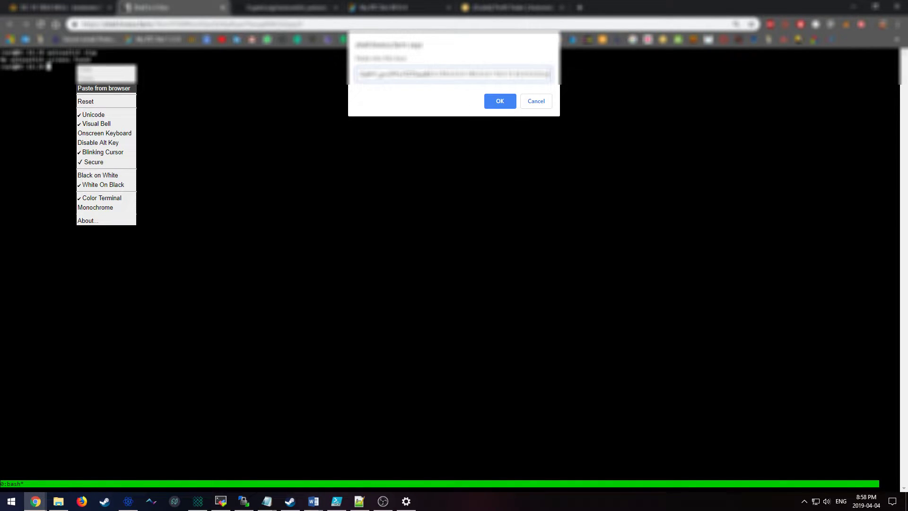
{"action": "left_click", "coordinate": [496, 100]}
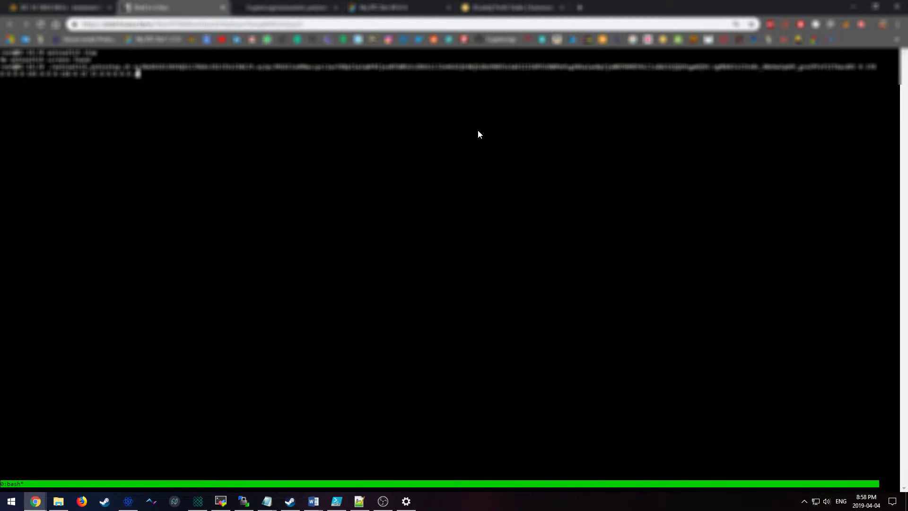
{"action": "key", "text": "Return"}
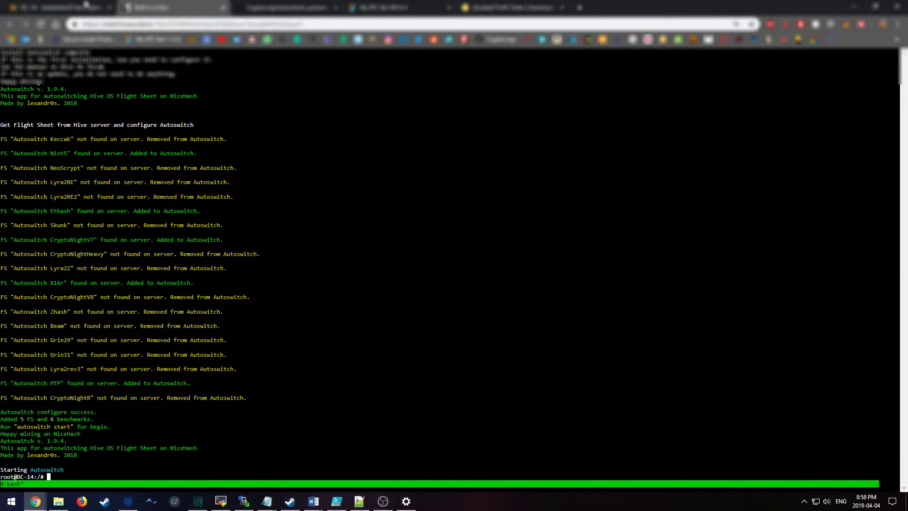
Switch to the DC-14 rig dashboard tab, now mining MTP on NiceHash.
{"action": "key", "text": "ctrl+Page_Up"}
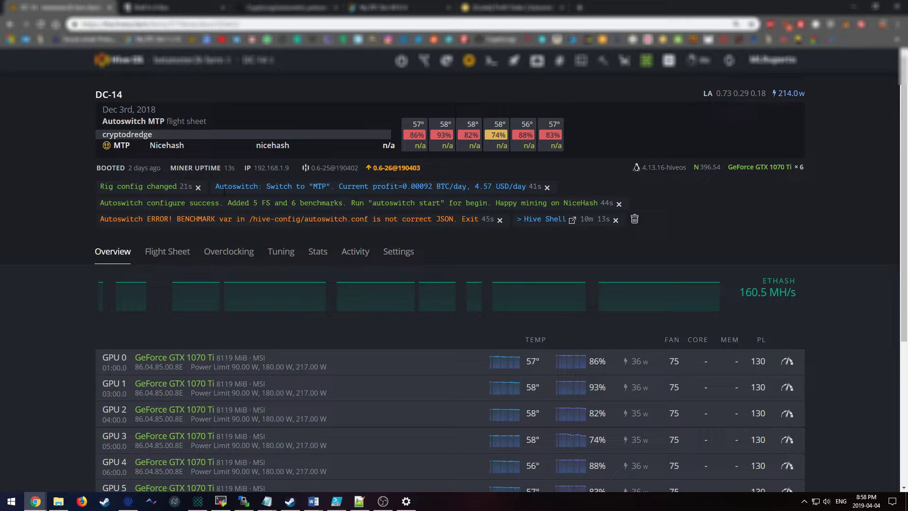
Highlight the Autoswitch alert lines on the DC-14 page, then return to Hive Shell.
{"action": "left_click_drag", "start_coordinate": [217, 187], "coordinate": [278, 199]}
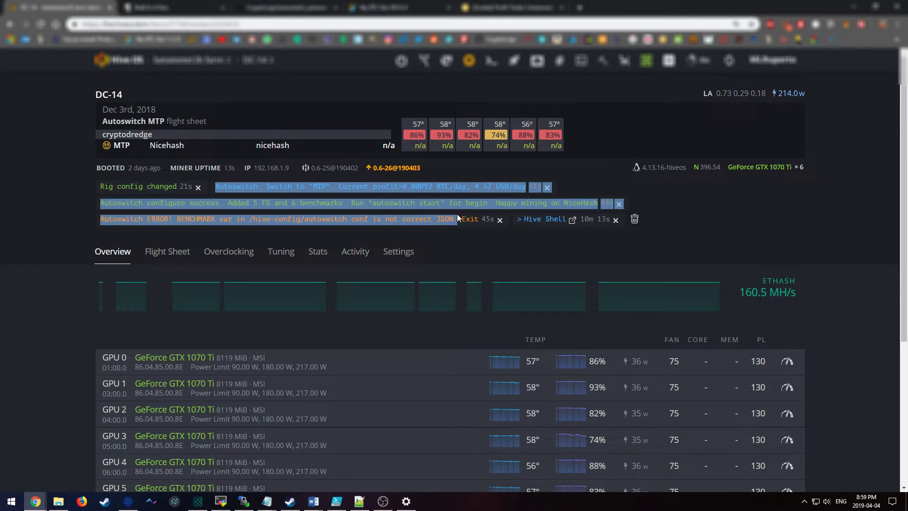
{"action": "left_click_drag", "start_coordinate": [457, 218], "coordinate": [592, 188]}
{"action": "left_click", "coordinate": [603, 177]}
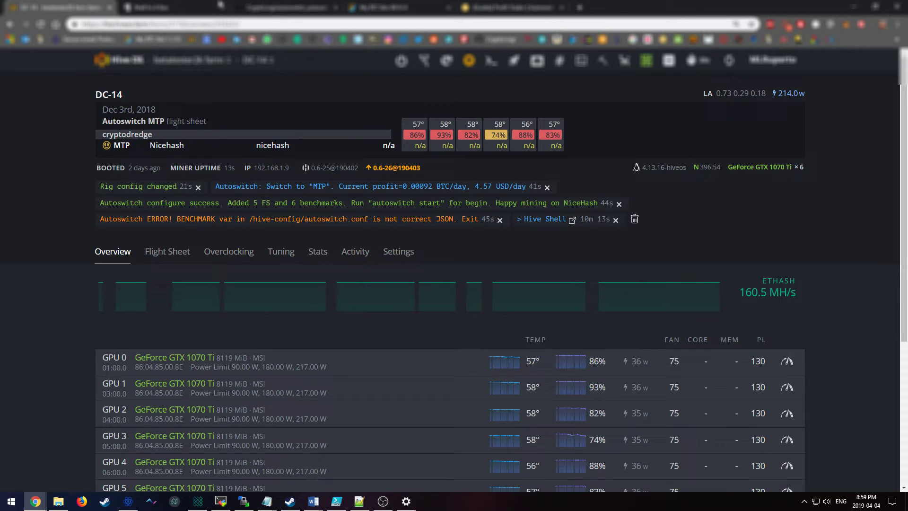
{"action": "left_click", "coordinate": [194, 7]}
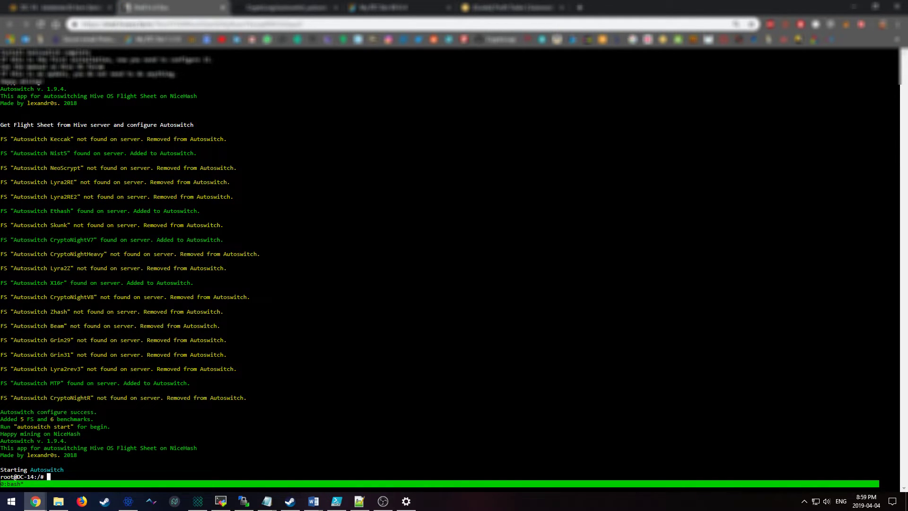
Run autoswitch to show its session log confirming MTP, enlarge the text twice, and begin detaching.
{"action": "type", "text": "autosw"}
{"action": "type", "text": "itch"}
{"action": "key", "text": "Return"}
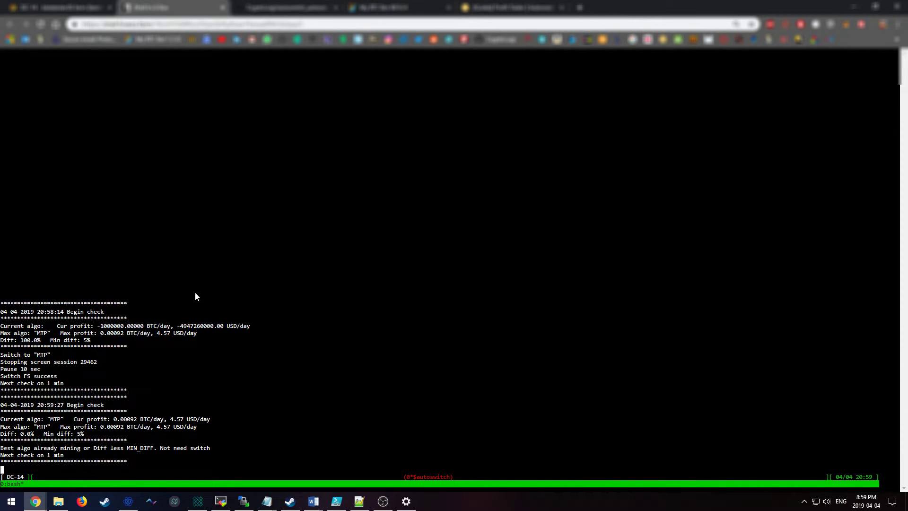
{"action": "key", "text": "ctrl+plus"}
{"action": "key", "text": "ctrl+plus"}
{"action": "key", "text": "ctrl+plus"}
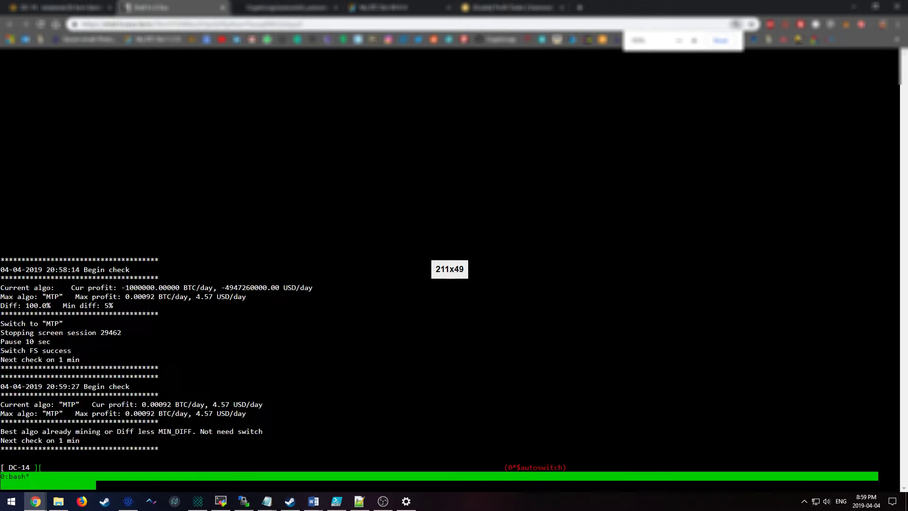
{"action": "key", "text": "ctrl+plus"}
{"action": "key", "text": "ctrl+plus"}
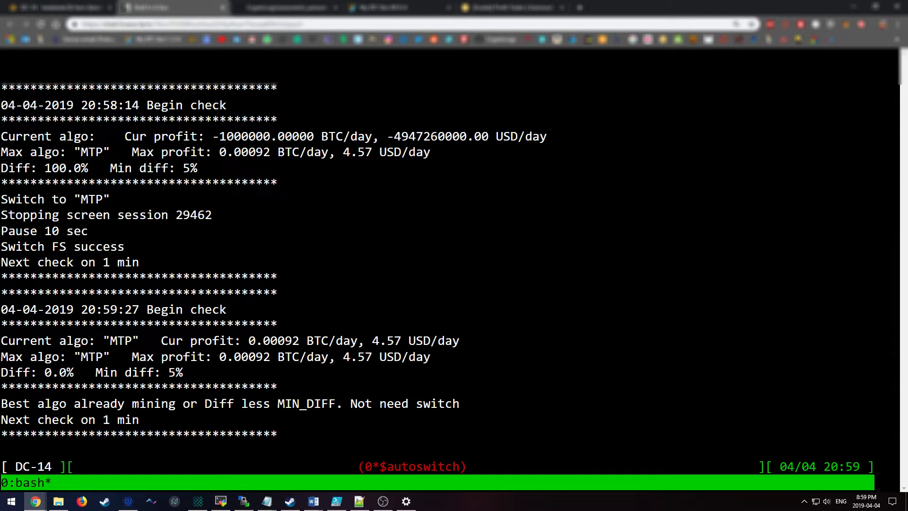
{"action": "key", "text": "ctrl+a"}
Finish detaching the session, then open the farm's Flight Sheets list from the DC-14 page.
{"action": "key", "text": "d"}
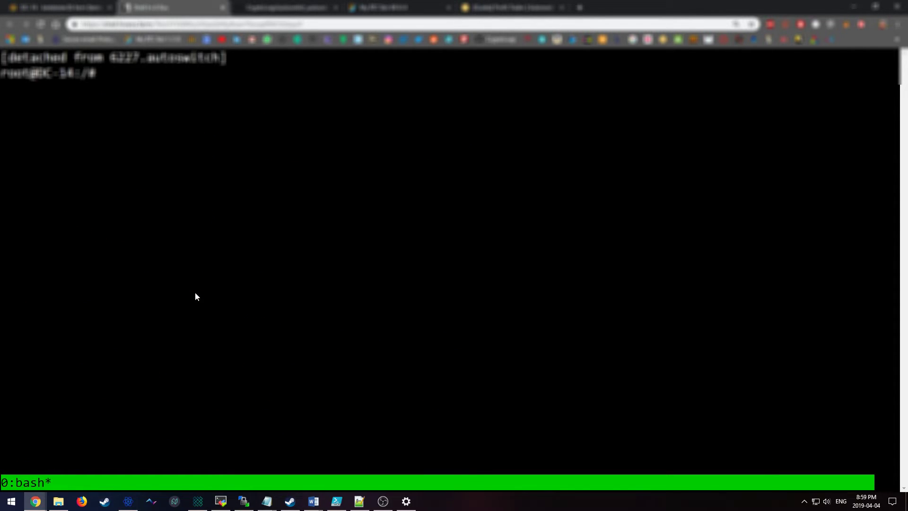
{"action": "left_click", "coordinate": [86, 6]}
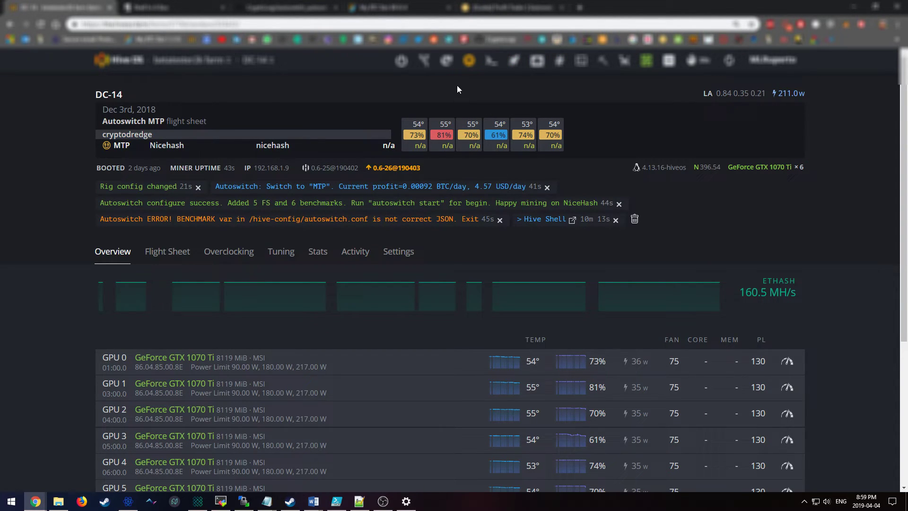
{"action": "left_click", "coordinate": [516, 66]}
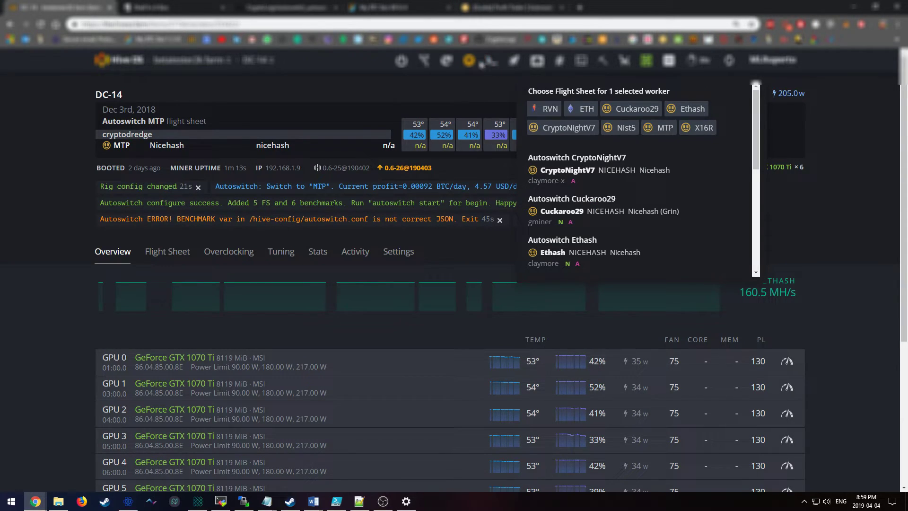
{"action": "mouse_move", "coordinate": [188, 59]}
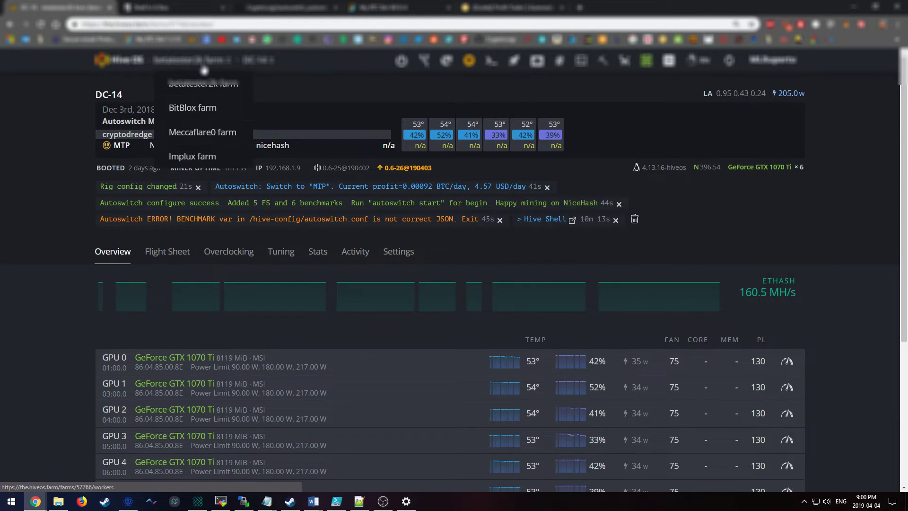
{"action": "left_click", "coordinate": [202, 95]}
{"action": "left_click", "coordinate": [251, 203]}
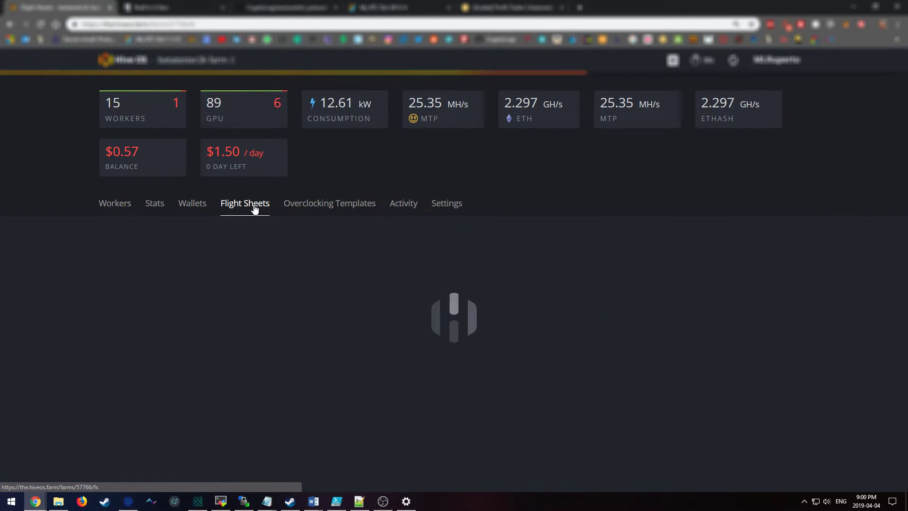
Scroll through the flight sheets to review the Autoswitch MTP sheet running cryptodredge.
{"action": "scroll", "coordinate": [348, 203], "scroll_direction": "down", "scroll_amount": 4}
{"action": "scroll", "coordinate": [348, 203], "scroll_direction": "down", "scroll_amount": 4}
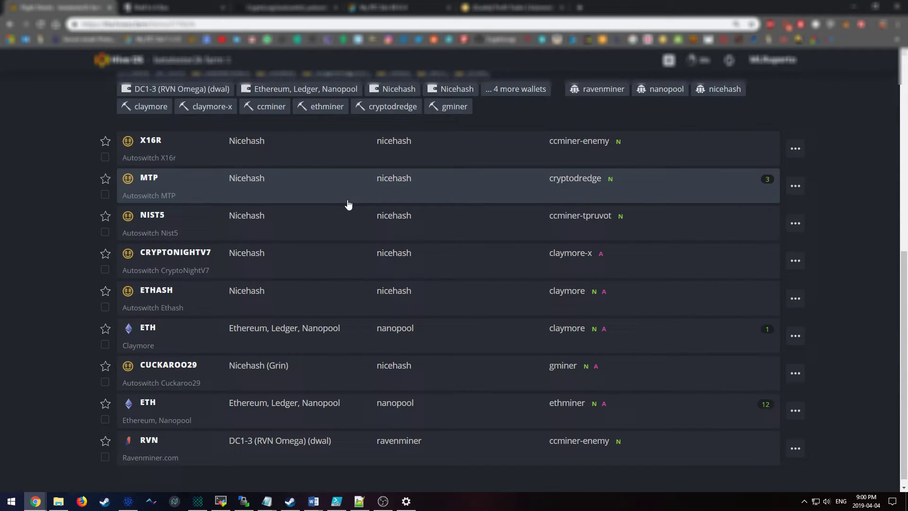
{"action": "scroll", "coordinate": [347, 204], "scroll_direction": "up", "scroll_amount": 3}
{"action": "scroll", "coordinate": [237, 205], "scroll_direction": "down", "scroll_amount": 3}
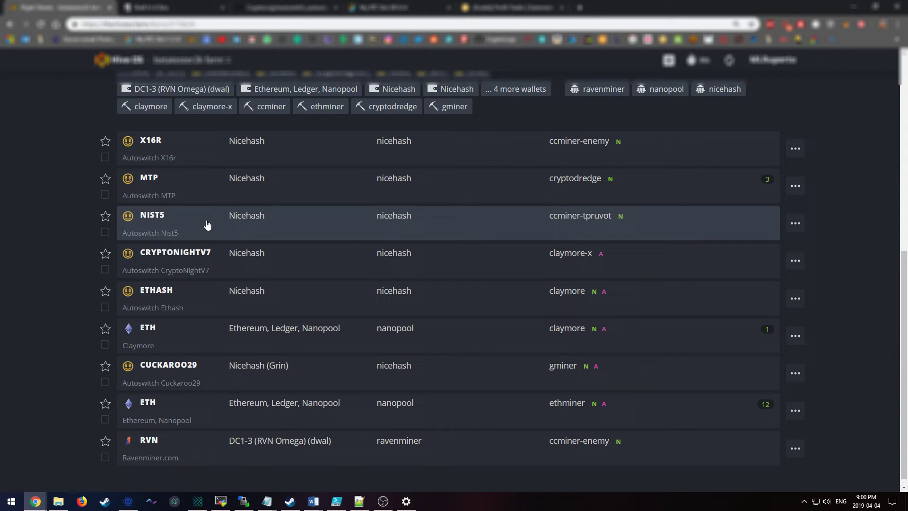
{"action": "scroll", "coordinate": [326, 326], "scroll_direction": "up", "scroll_amount": 6}
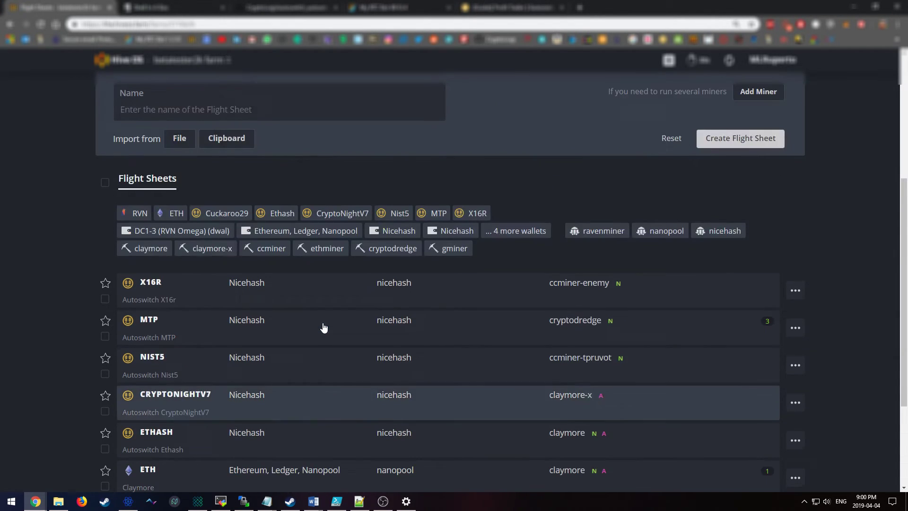
{"action": "scroll", "coordinate": [279, 277], "scroll_direction": "down", "scroll_amount": 3}
{"action": "scroll", "coordinate": [273, 275], "scroll_direction": "down", "scroll_amount": 3}
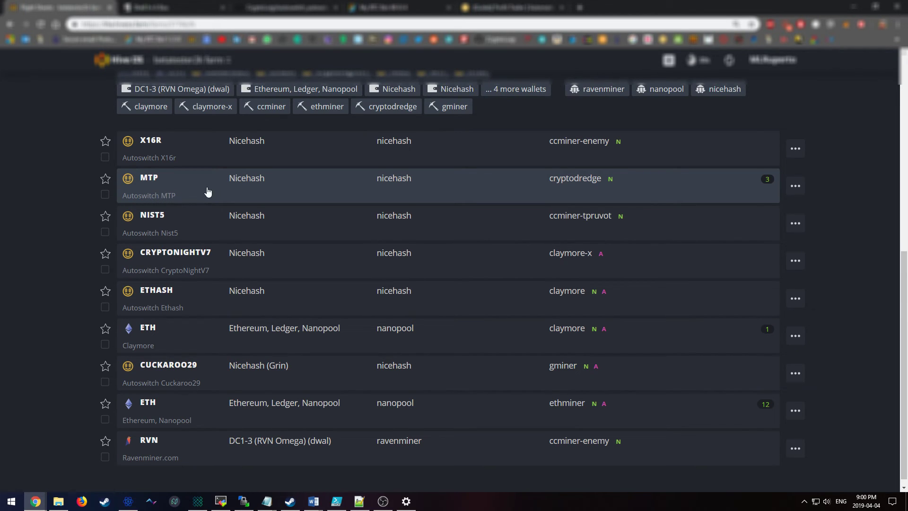
Back on GitHub, select the full example ./autoswitch_autosetup.sh command through the trailing y.
{"action": "left_click", "coordinate": [257, 6]}
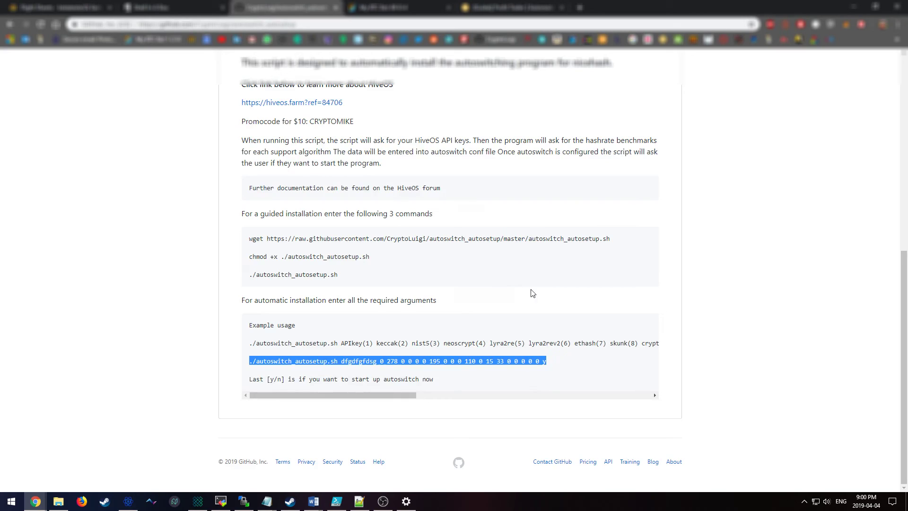
{"action": "left_click", "coordinate": [607, 372]}
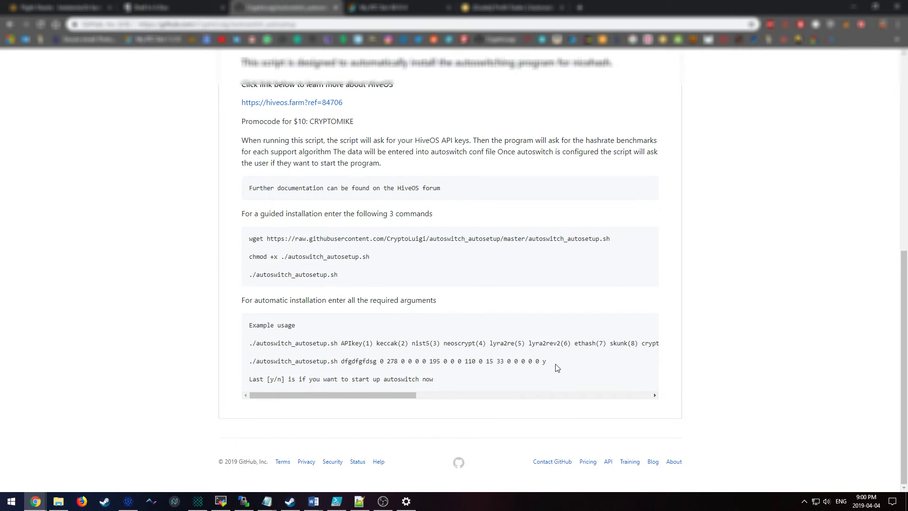
{"action": "left_click_drag", "start_coordinate": [546, 360], "coordinate": [365, 361]}
{"action": "left_click", "coordinate": [377, 361]}
{"action": "left_click_drag", "start_coordinate": [388, 361], "coordinate": [401, 361]}
{"action": "left_click_drag", "start_coordinate": [547, 361], "coordinate": [365, 360]}
{"action": "double_click", "coordinate": [361, 361]}
{"action": "left_click_drag", "start_coordinate": [548, 361], "coordinate": [246, 362]}
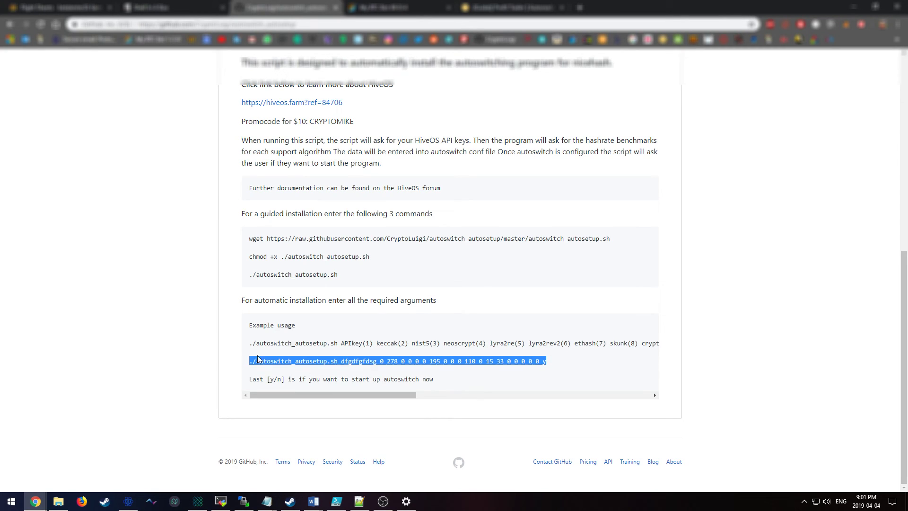